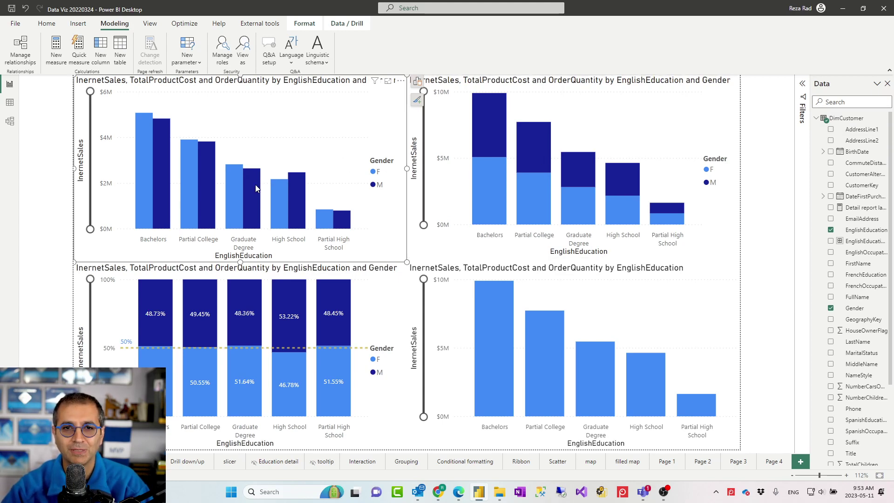
Turn on data labels (e.g. $5.1M) on the top-left clustered chart, keep the zoom slider, and open its formatting settings
mouse_move(252, 189)
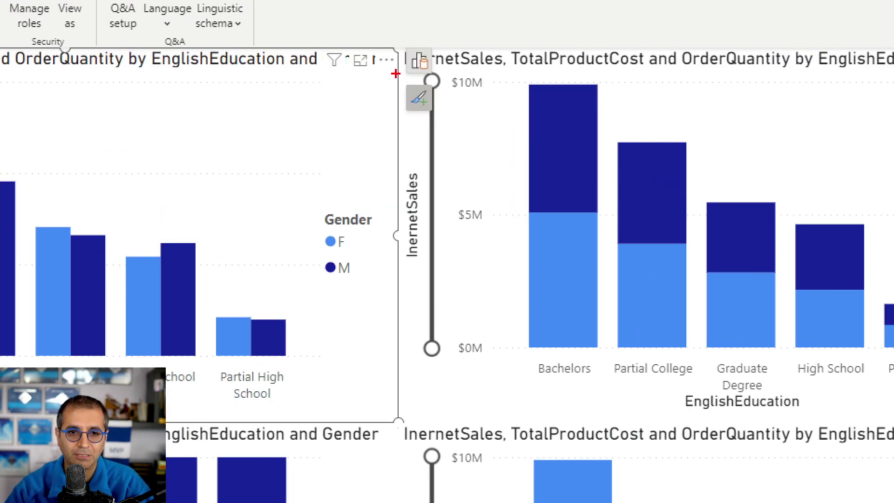
left_click_drag(385, 36, 443, 131)
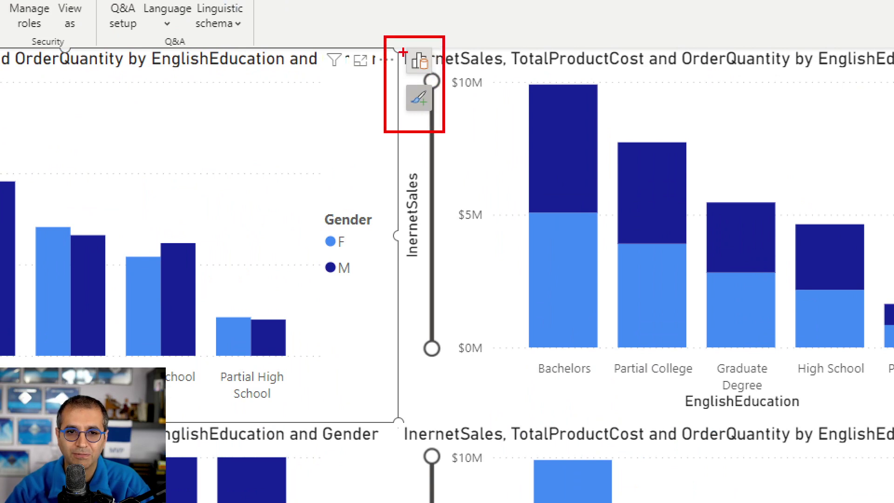
mouse_move(400, 42)
left_mouse_down()
mouse_move(437, 77)
mouse_move(415, 102)
mouse_move(438, 121)
left_mouse_up()
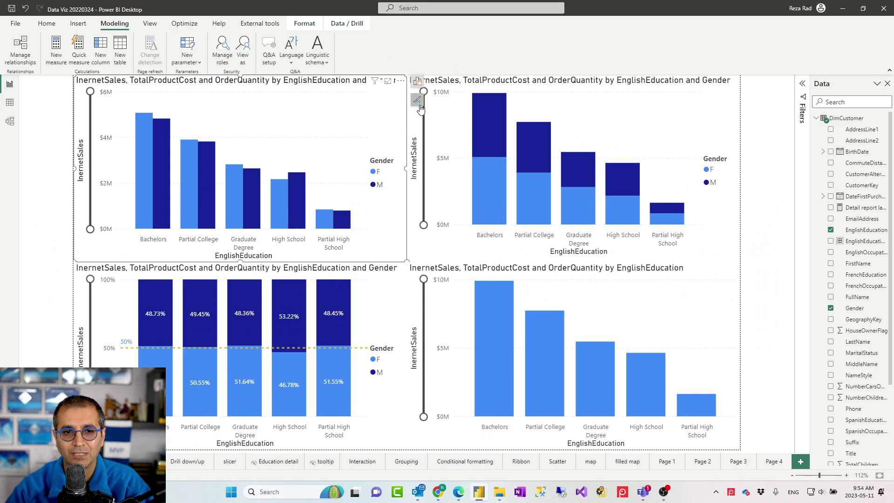
left_click(419, 98)
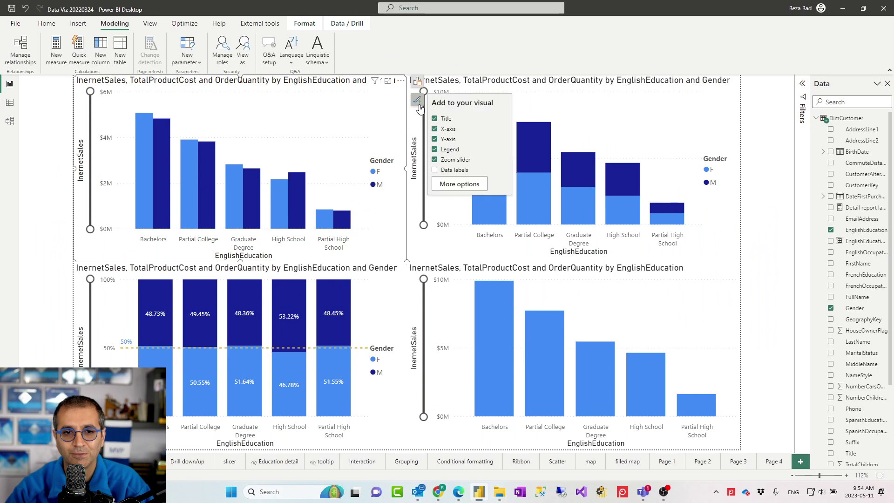
left_click(435, 170)
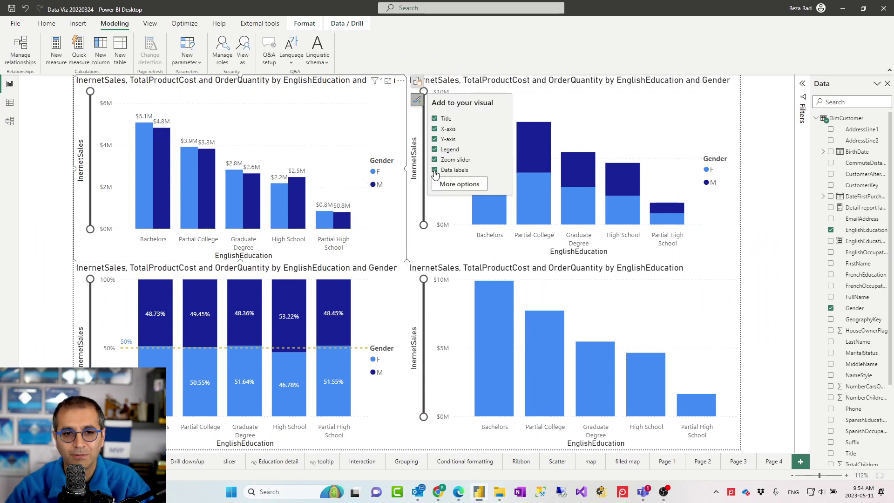
left_click(434, 170)
left_click(434, 160)
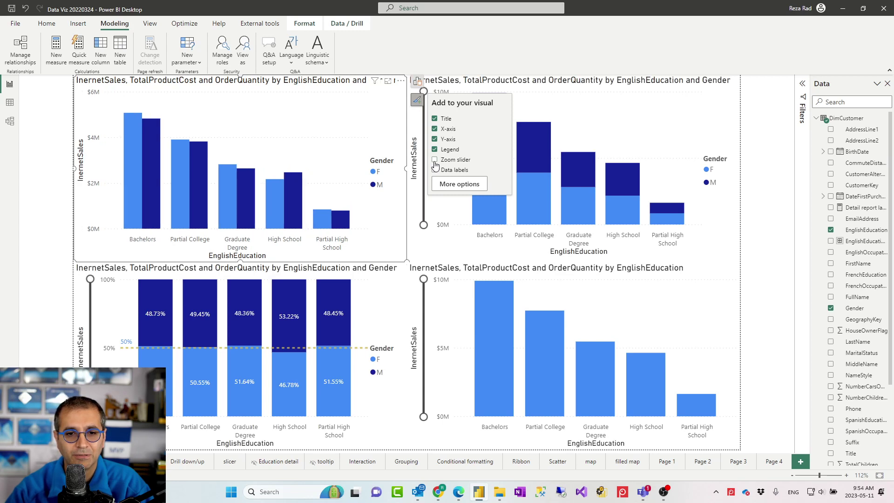
left_click(434, 161)
left_click(435, 171)
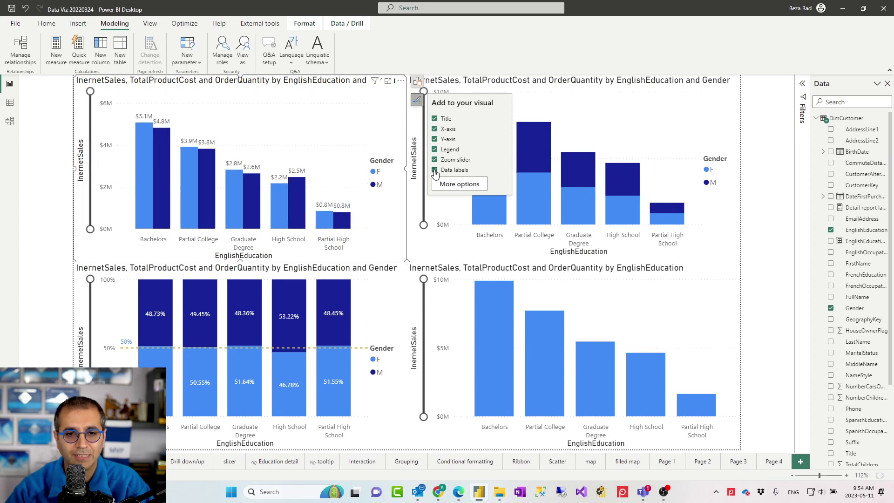
left_click(458, 184)
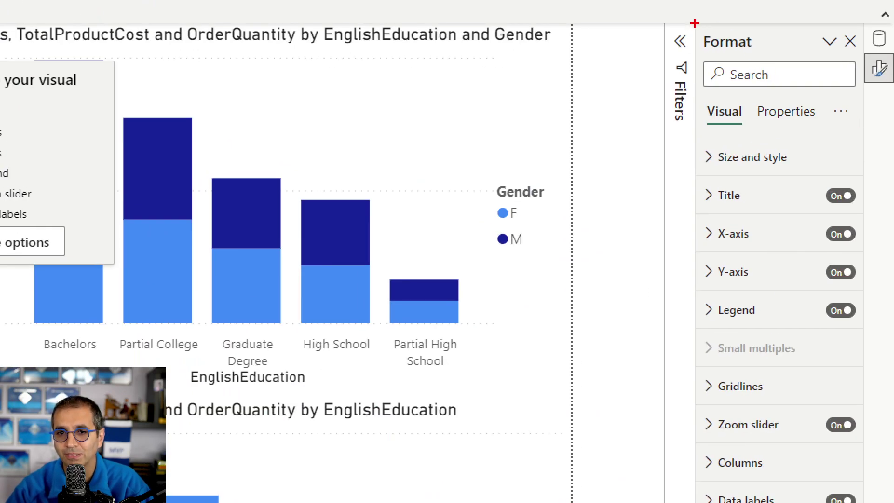
Look at the chart's field list and shortcut menu, leave formatting showing, and move to Page 4
mouse_move(695, 23)
left_mouse_down()
mouse_move(826, 279)
mouse_move(862, 471)
left_mouse_up()
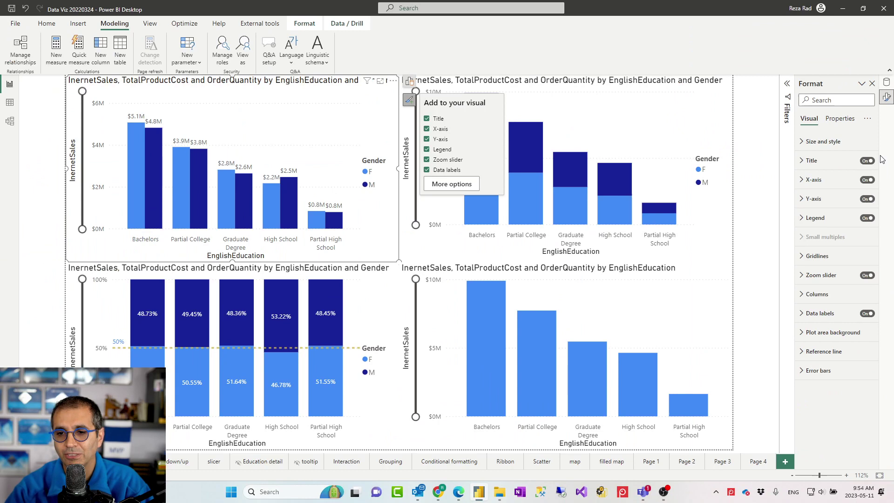
left_click(887, 82)
left_click(886, 96)
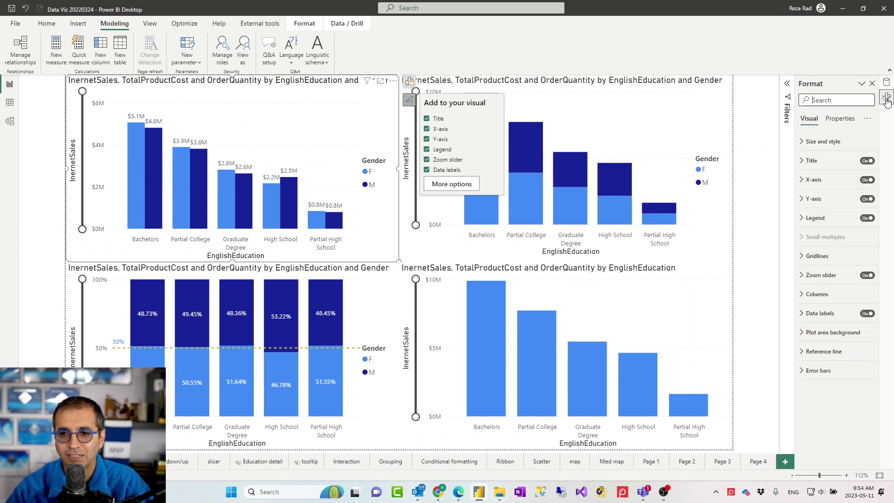
right_click(363, 135)
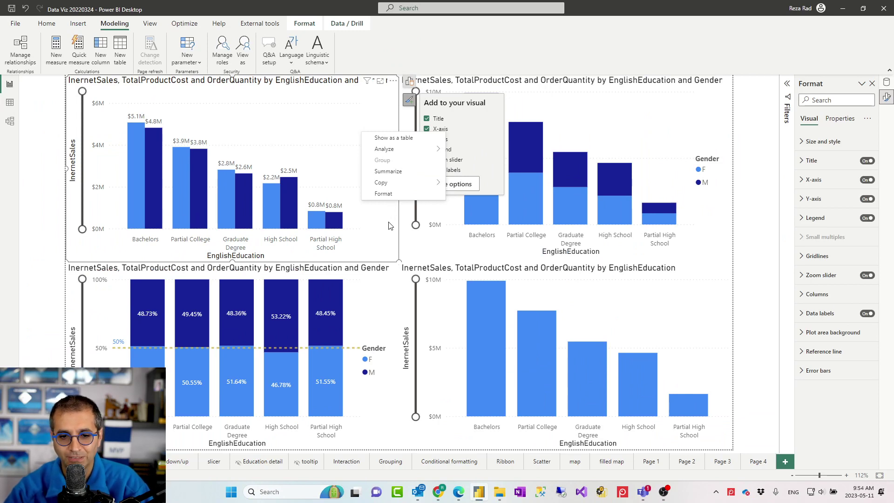
left_click(391, 226)
left_click(752, 464)
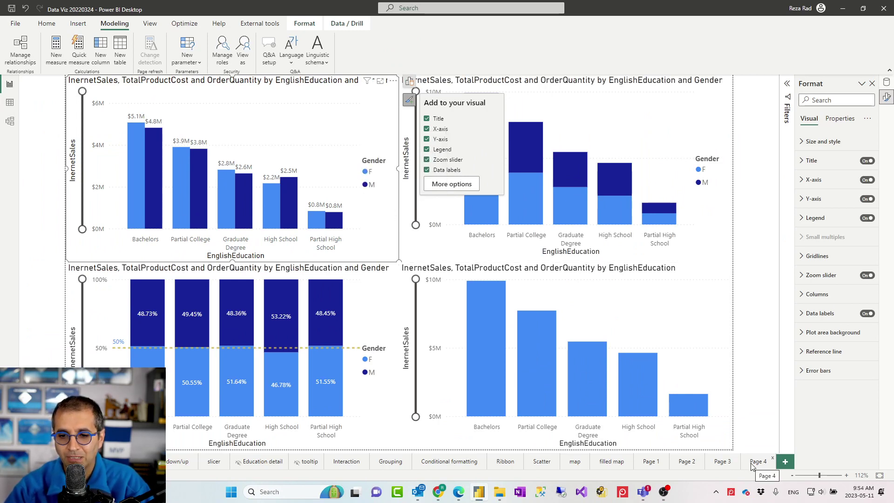
Delete Page 4's existing bar chart and close the formatting pane
left_click(250, 126)
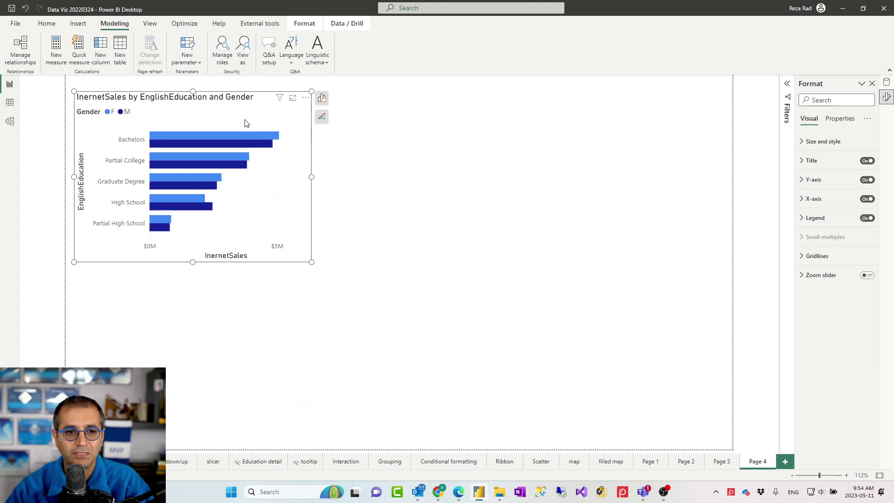
key("Delete")
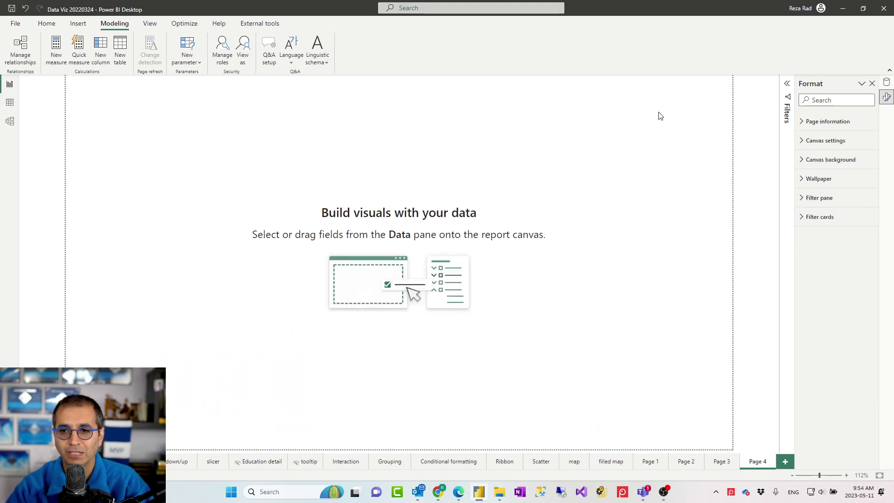
right_click(889, 99)
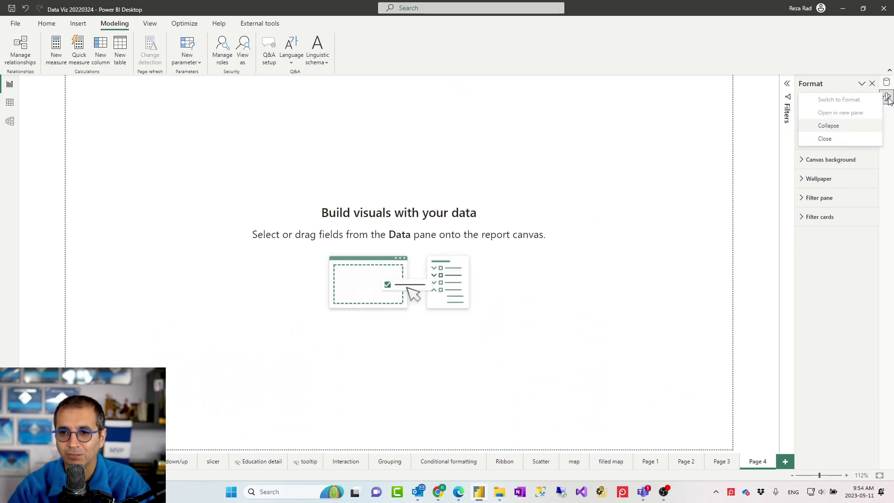
left_click(828, 142)
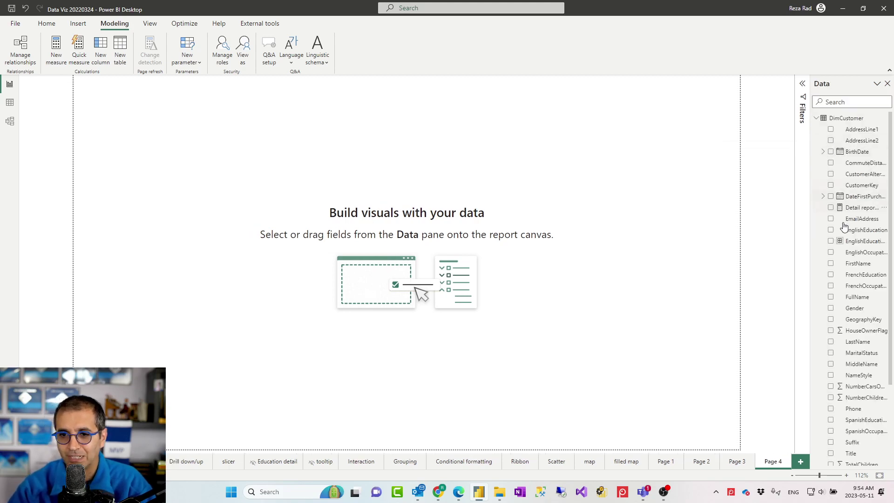
Expand the FactInternetSales table in the Data pane
scroll(847, 230, "down", 3)
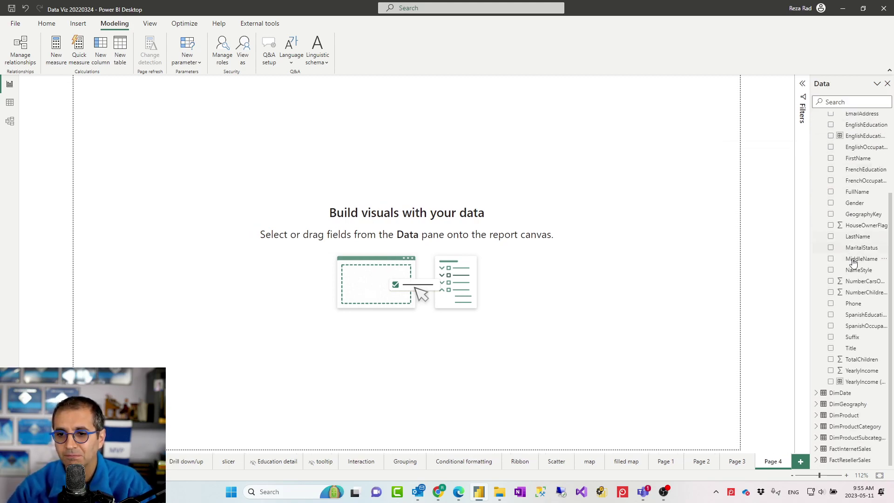
left_click(816, 450)
scroll(834, 410, "down", 7)
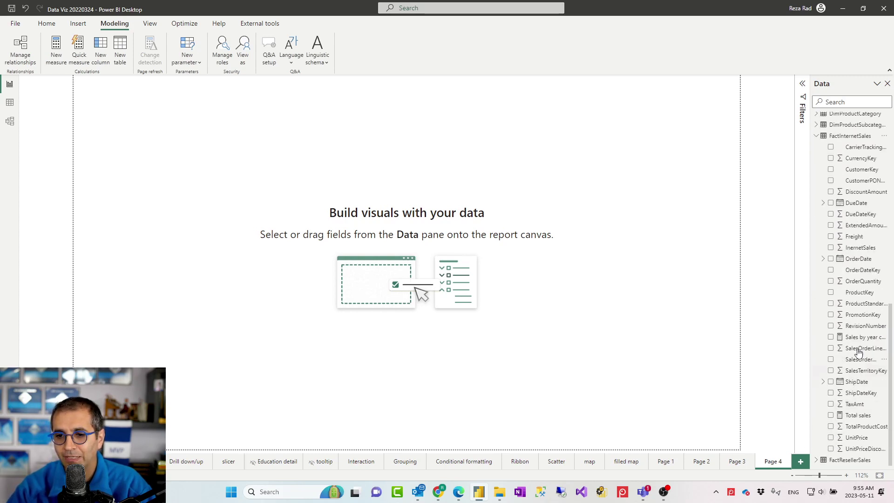
Check InernetSales and DimCustomer's Gender to build a bar chart with F and M bars
left_click(831, 247)
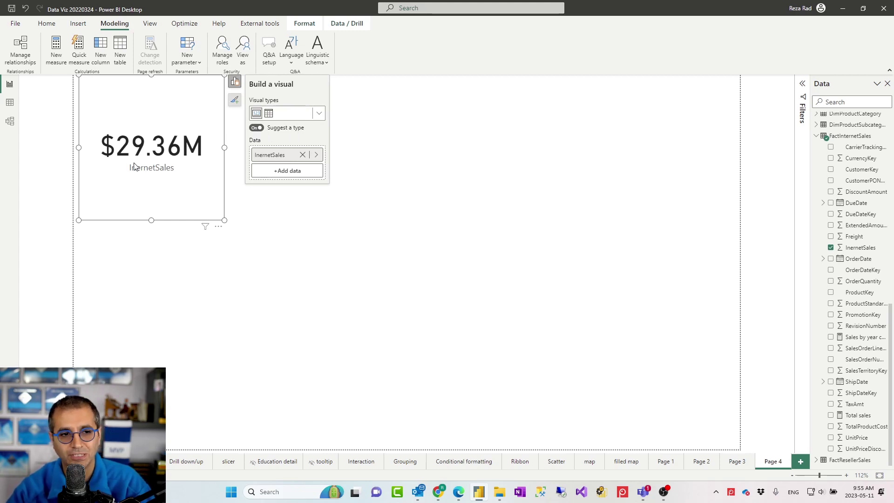
left_click(815, 140)
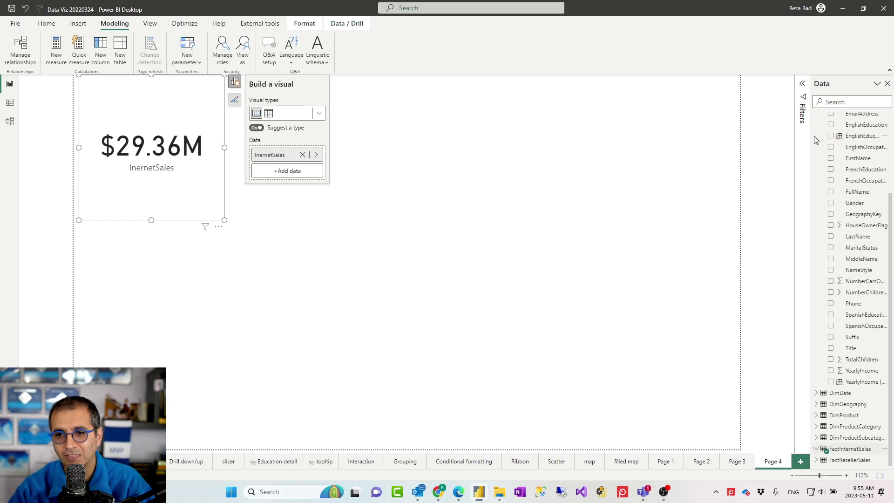
scroll(854, 200, "up", 5)
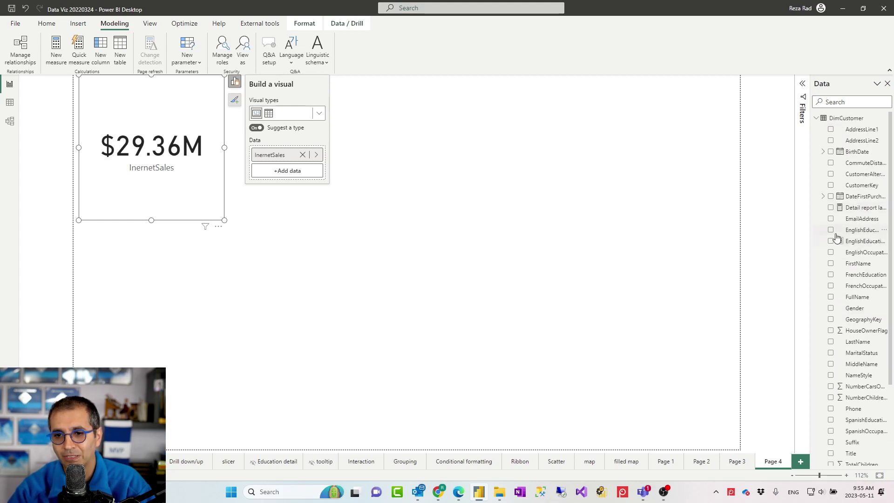
left_click(832, 308)
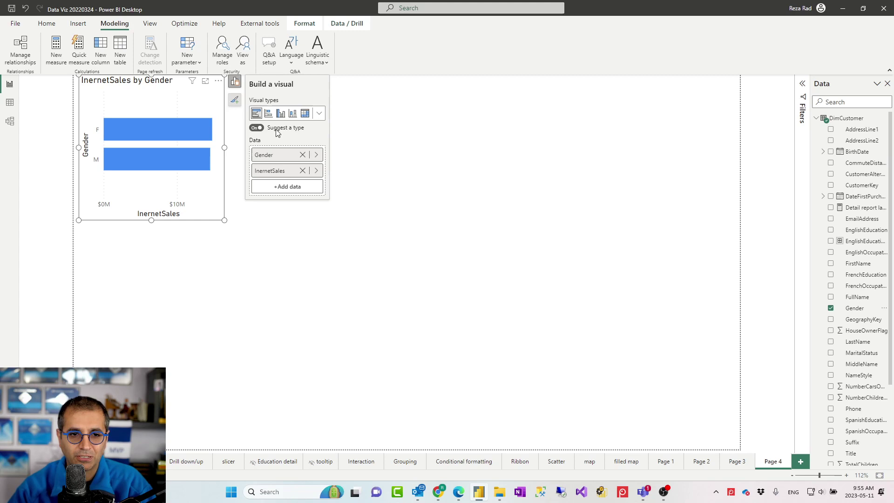
Turn off Suggest a type and add TotalProductCost to the chart's Tooltips
left_click(256, 127)
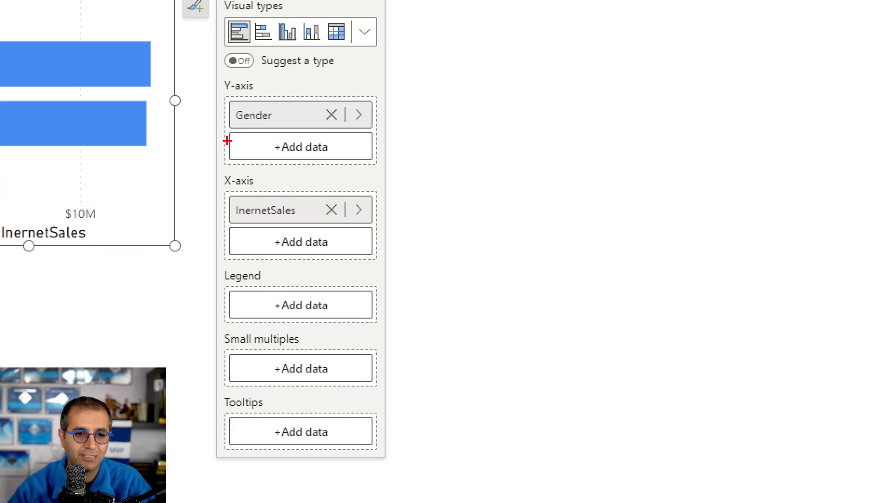
mouse_move(210, 79)
left_mouse_down()
mouse_move(219, 340)
mouse_move(370, 467)
mouse_move(387, 461)
left_mouse_up()
key("Escape")
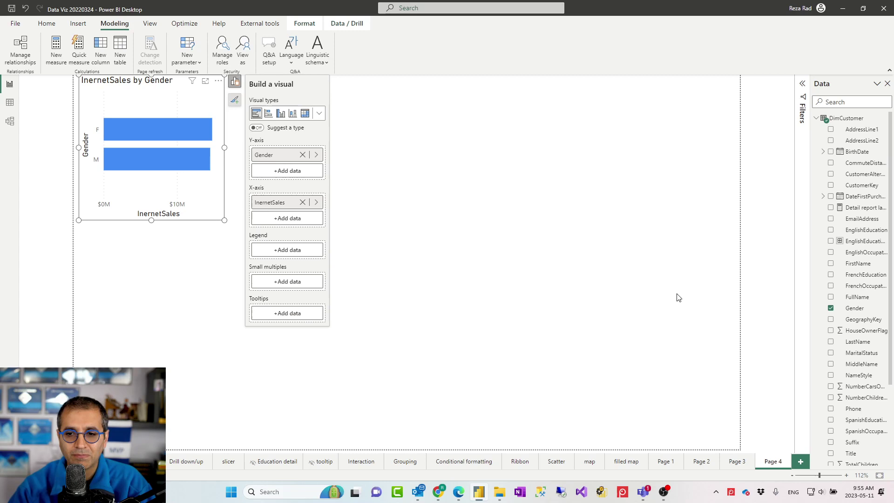
scroll(844, 331, "down", 5)
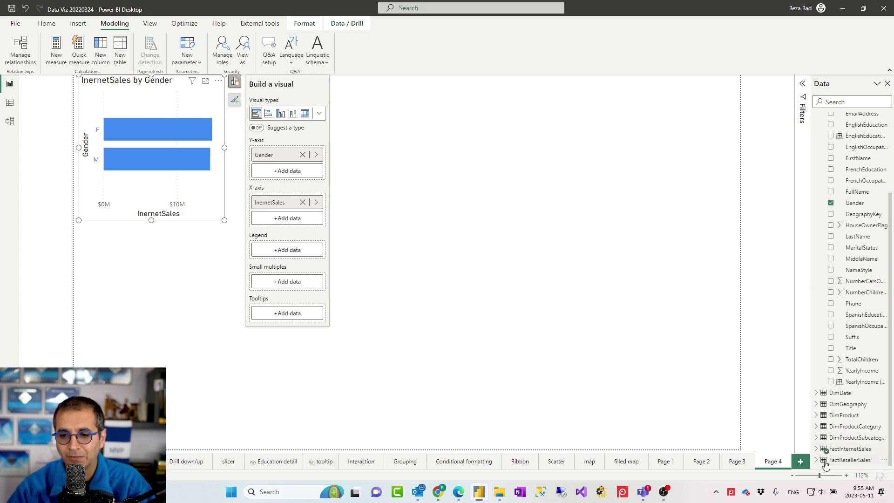
left_click(816, 449)
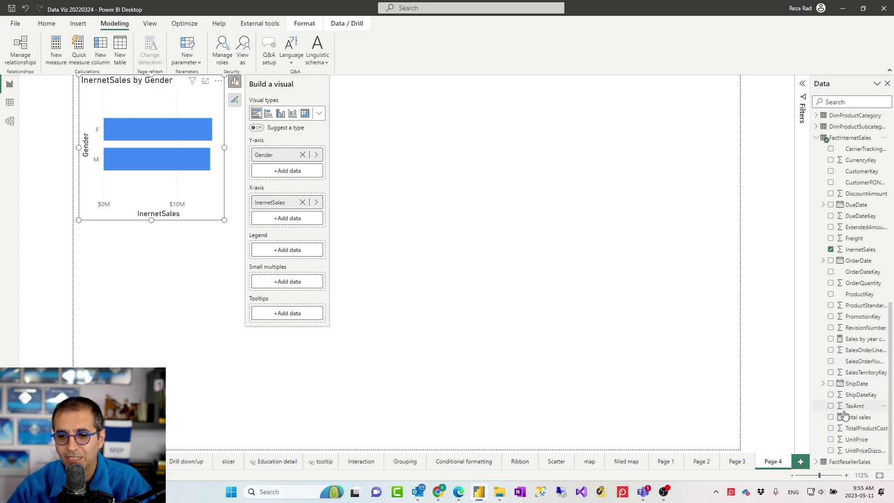
left_click_drag(862, 427, 300, 316)
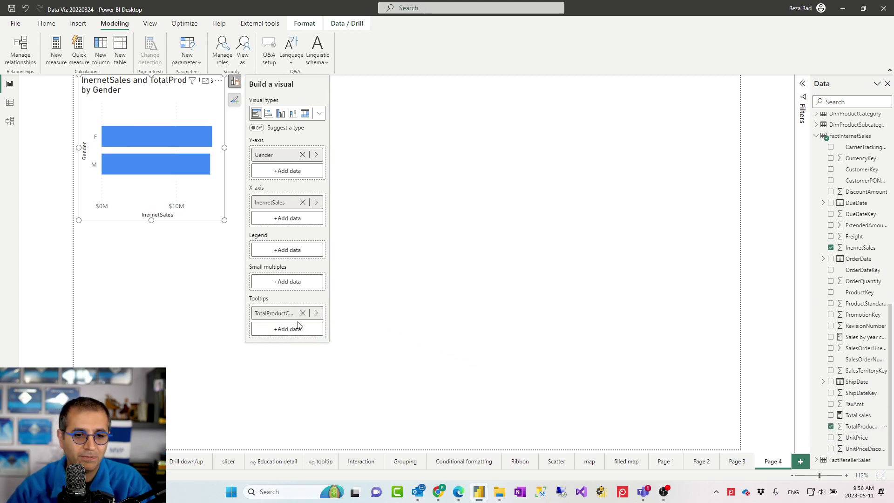
Put EnglishEducation in Small multiples and enlarge the chart to fill most of the page
mouse_move(150, 165)
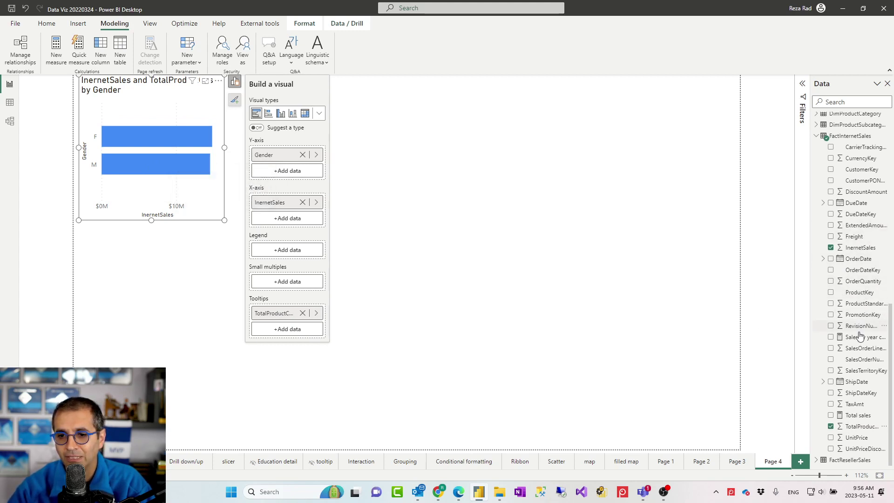
scroll(862, 349, "up", 3)
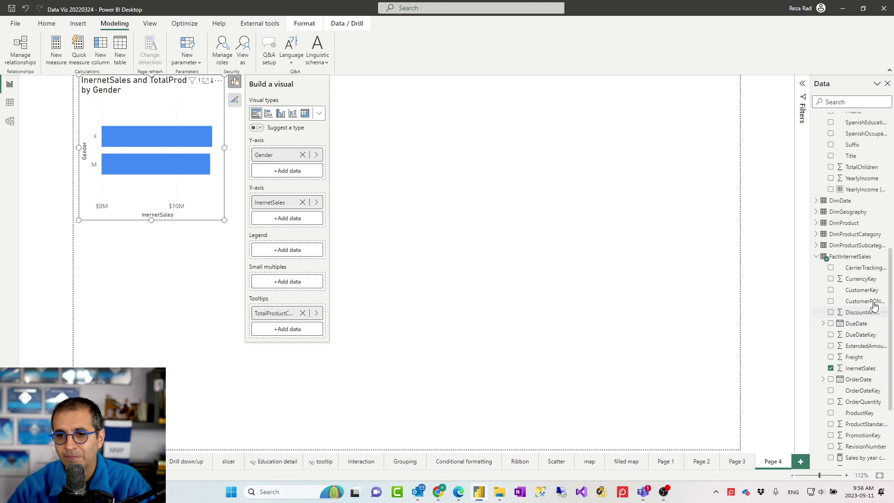
scroll(874, 305, "up", 5)
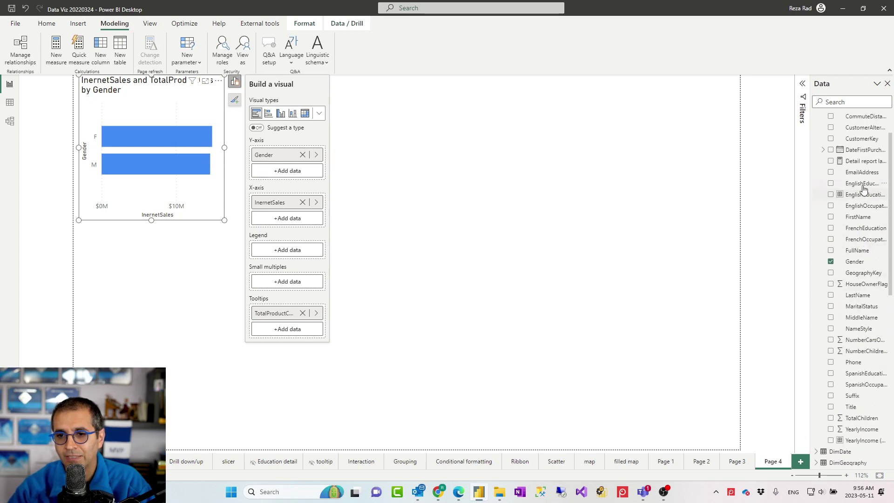
left_click_drag(863, 184, 299, 284)
left_click_drag(223, 219, 718, 437)
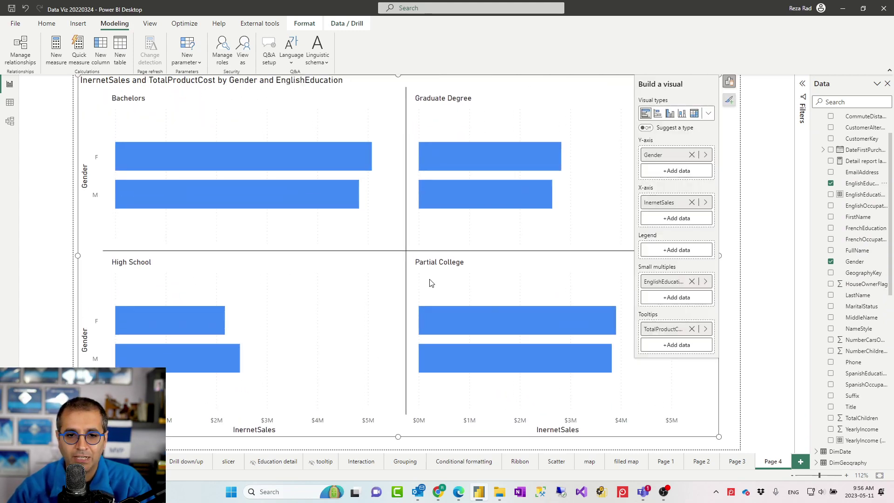
scroll(459, 261, "down", 5)
Set the chart's Small multiples layout to 5 rows and 1 column
scroll(460, 266, "up", 5)
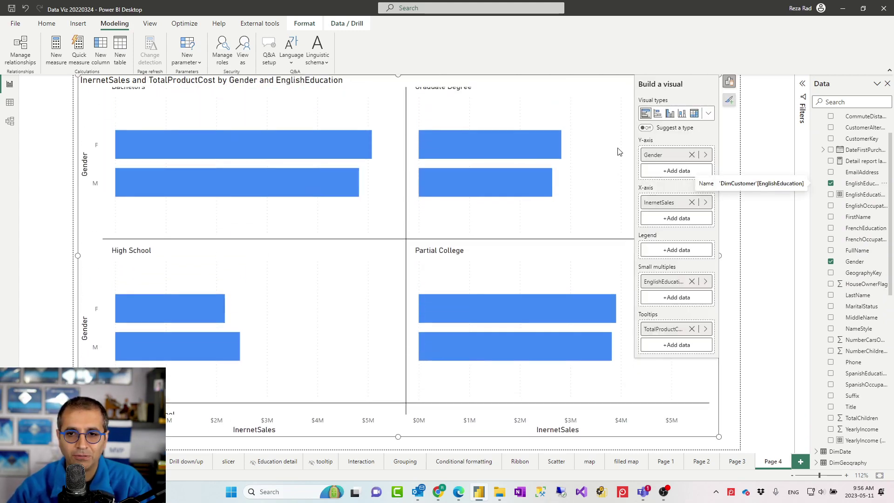
left_click(729, 100)
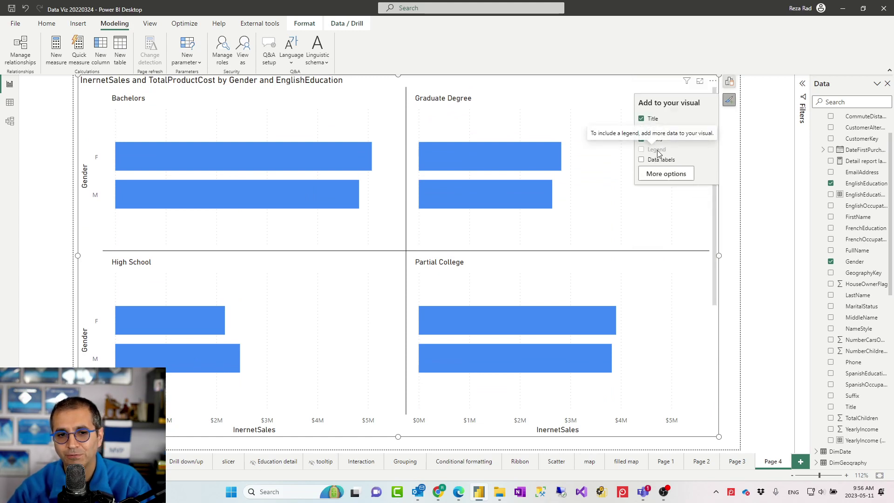
left_click(674, 176)
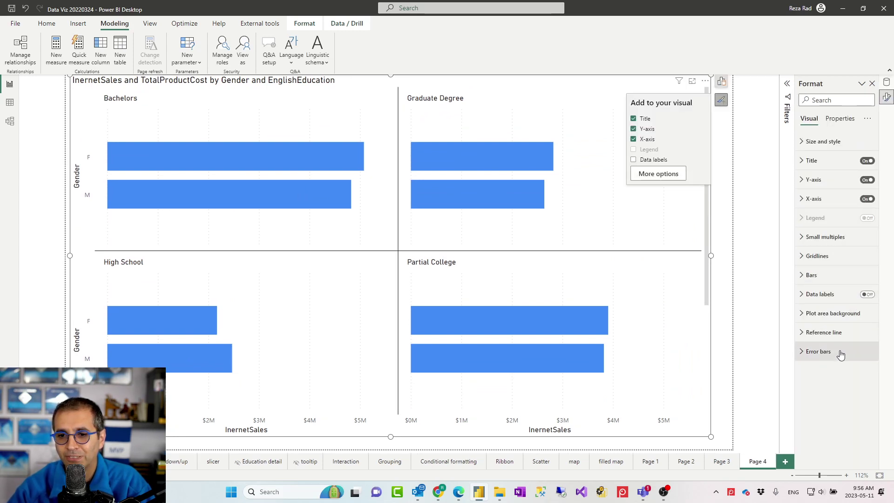
left_click(801, 238)
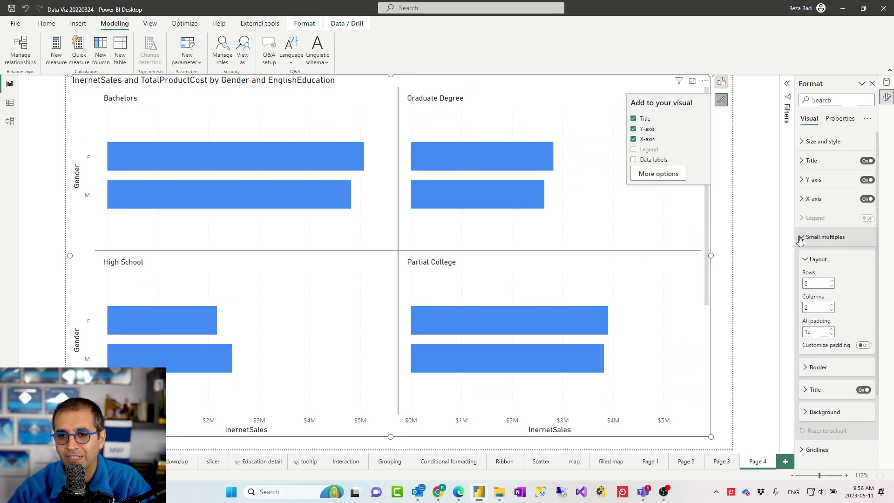
left_click(832, 286)
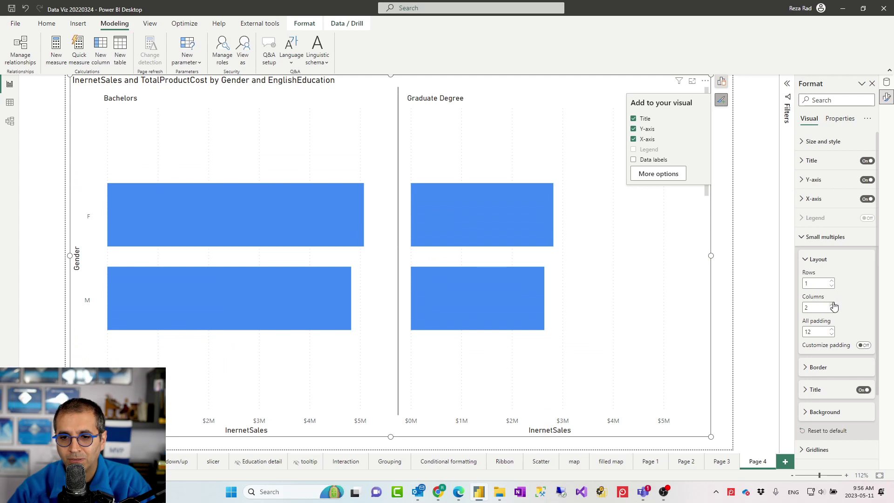
left_click(833, 281)
left_click(832, 281)
left_click(832, 281)
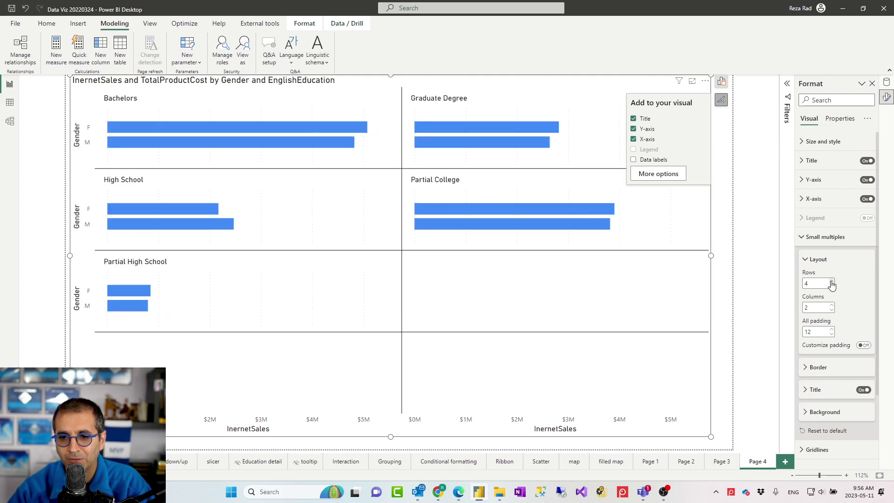
left_click(832, 282)
left_click(833, 310)
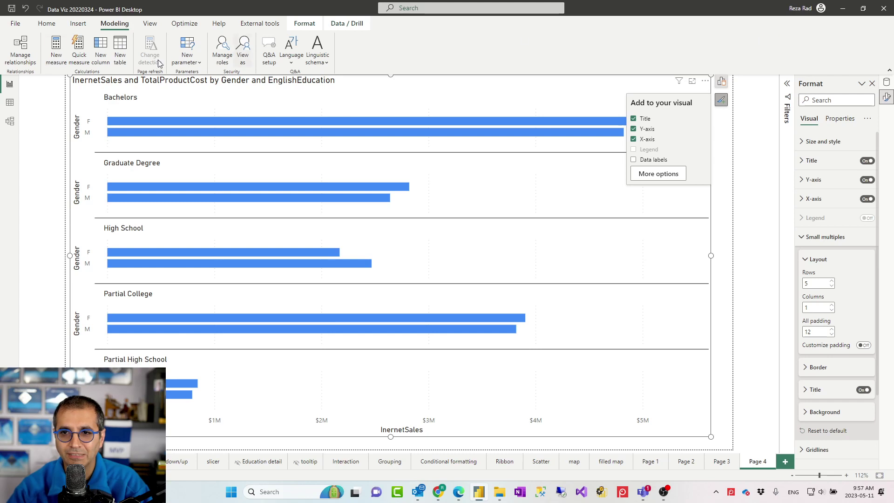
Uncheck On-object interaction under Options > Preview features and confirm the restart notice
left_click(14, 24)
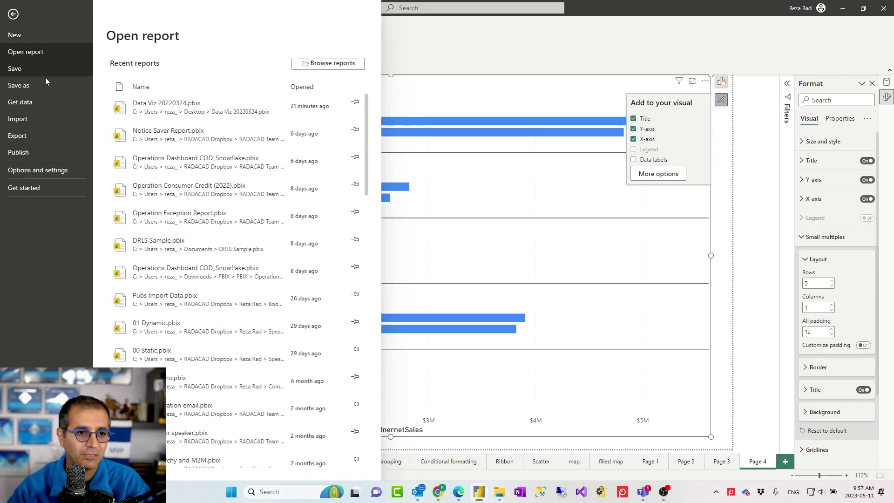
left_click(39, 174)
left_click(149, 72)
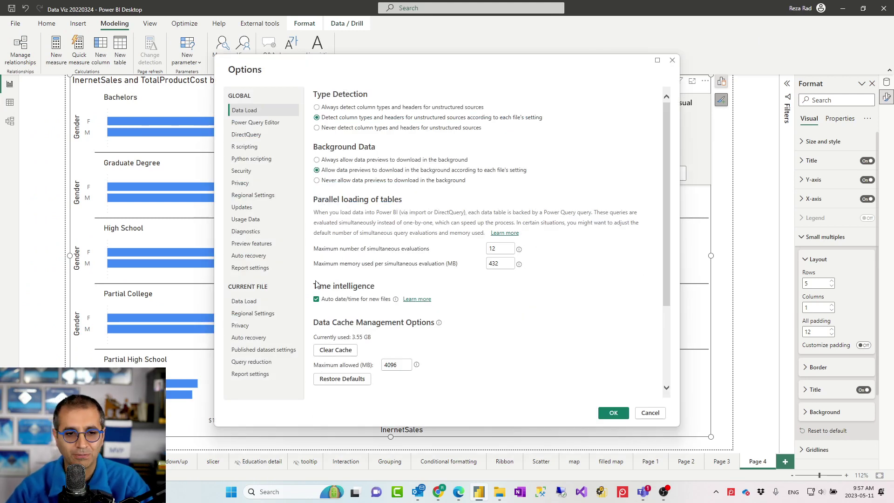
left_click(249, 244)
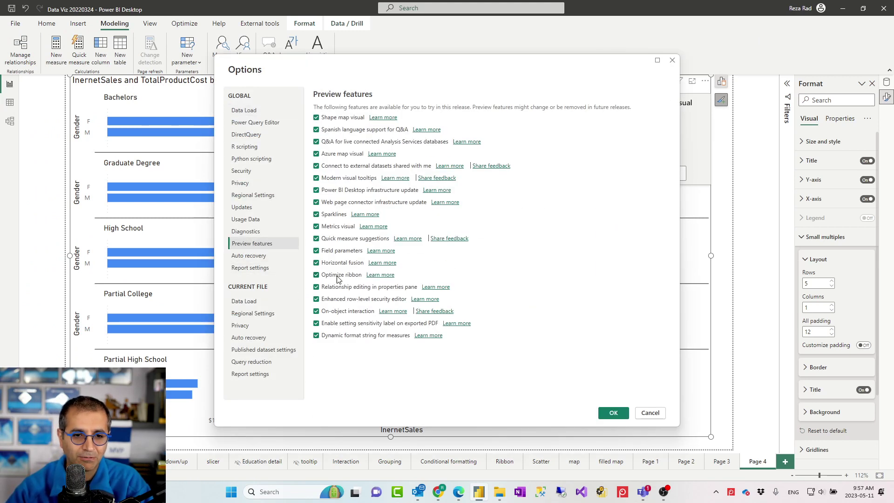
left_click(317, 312)
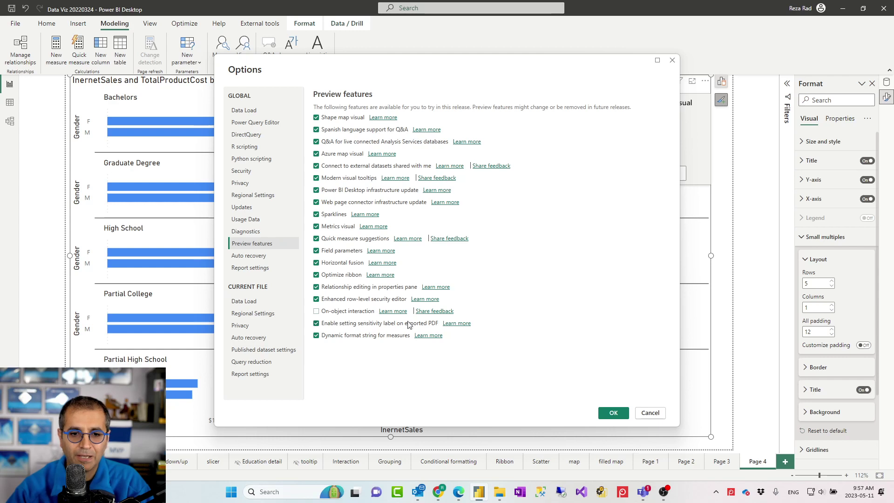
left_click(608, 417)
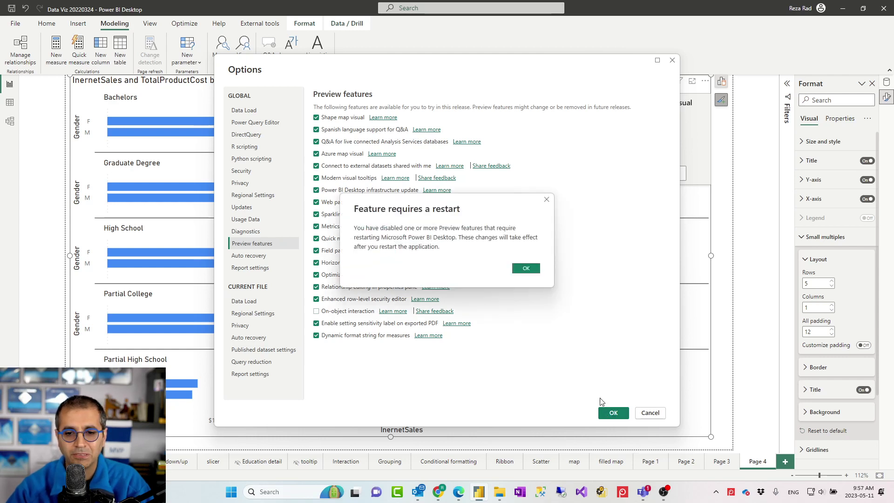
left_click(525, 269)
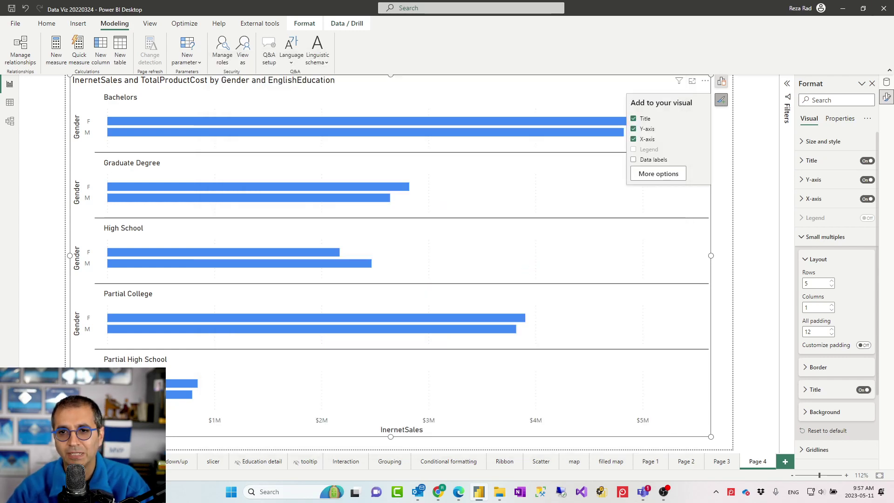
Close Power BI without saving and reopen Data Viz 20220324.pbix from the taskbar's recent files
left_click(884, 8)
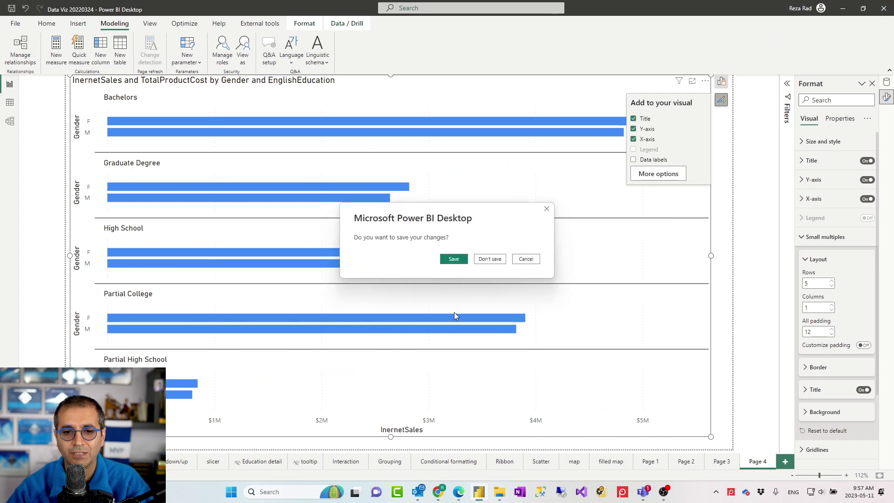
left_click(489, 259)
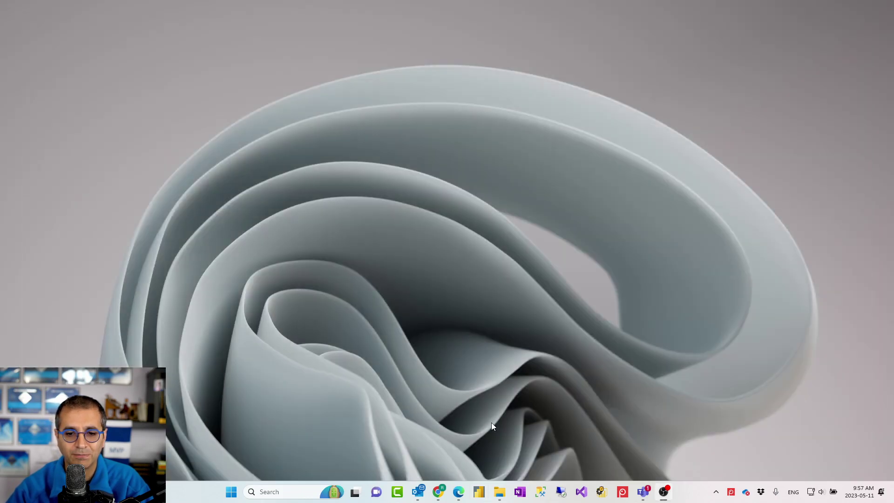
right_click(479, 492)
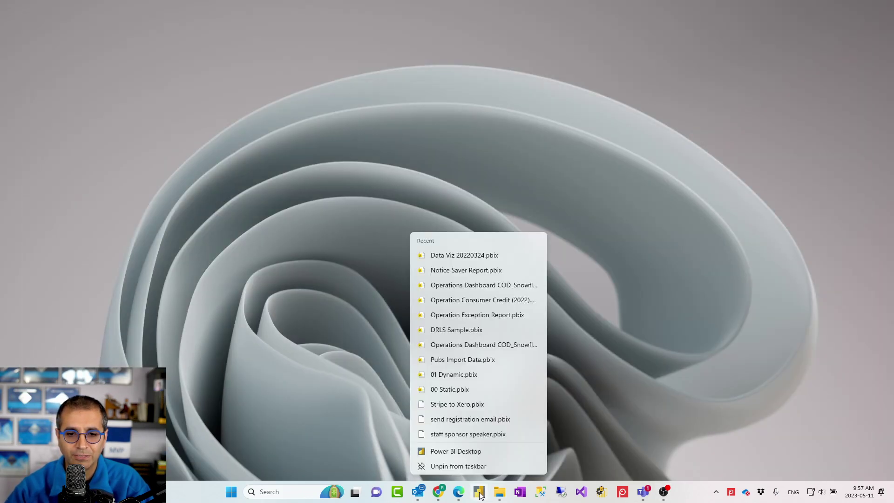
left_click(456, 257)
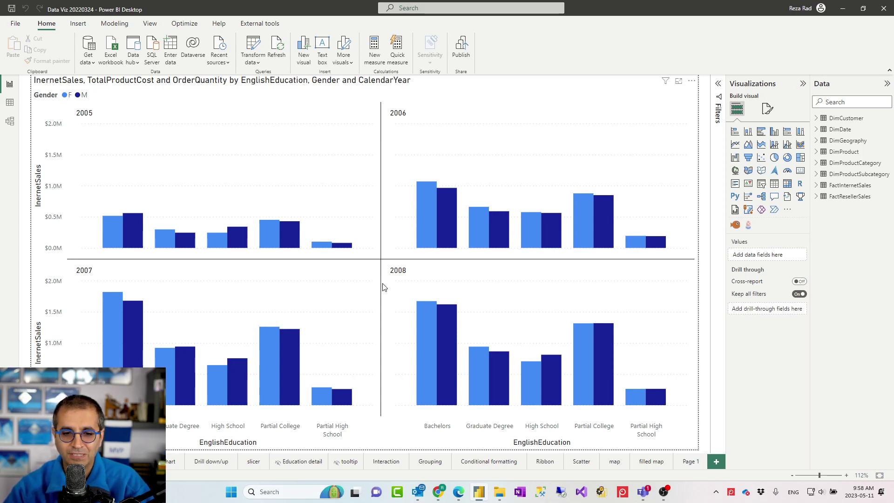
Select the yearly small-multiples column chart and open its Format visual settings
left_click(464, 141)
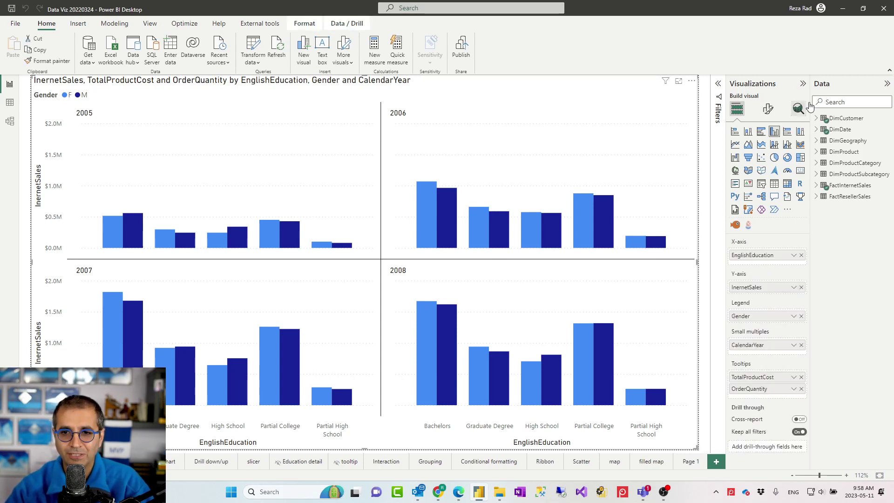
left_click(768, 111)
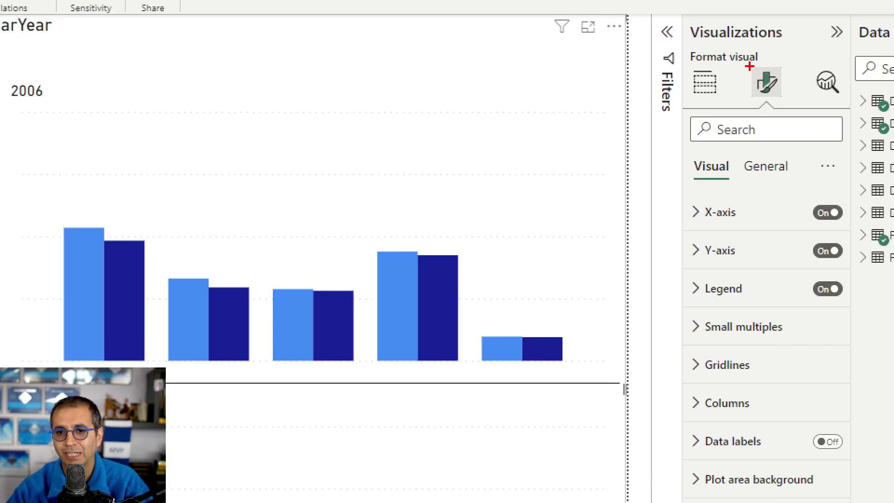
left_click_drag(750, 66, 785, 97)
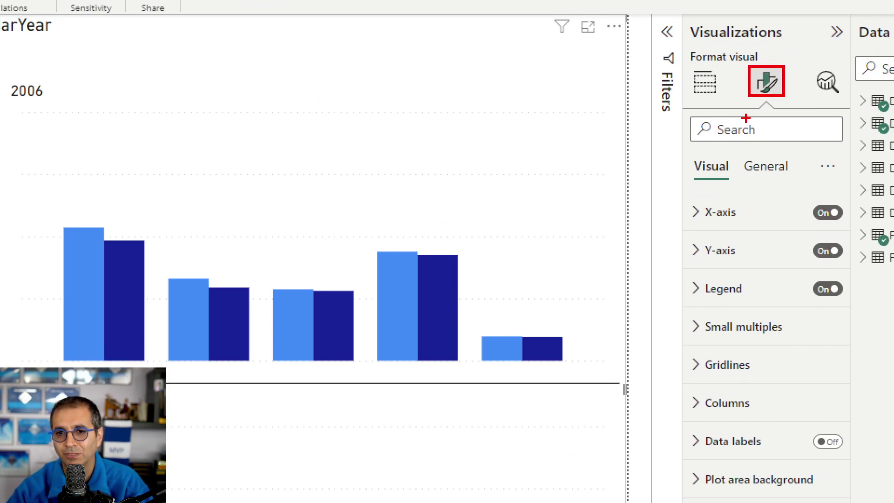
left_click_drag(679, 148, 835, 445)
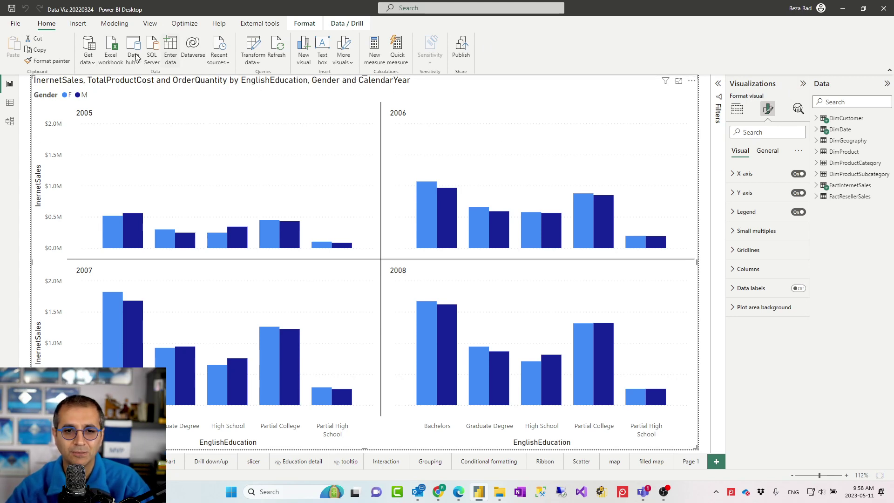
Re-enable On-object interaction in Preview features, confirm the restart notice, and close Power BI Desktop
left_click(15, 24)
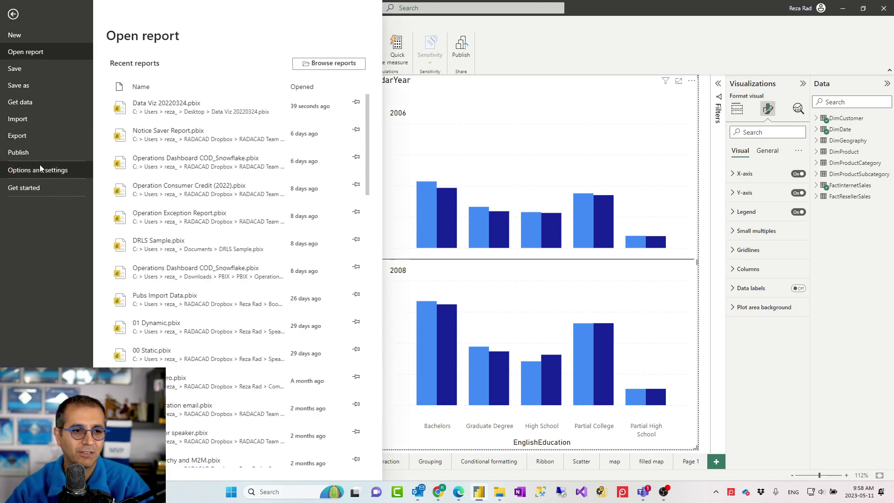
left_click(31, 173)
left_click(147, 61)
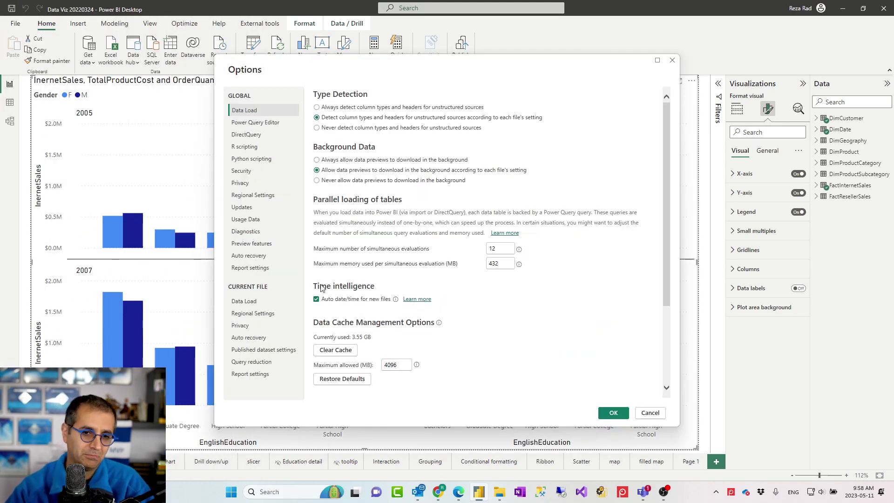
left_click(247, 245)
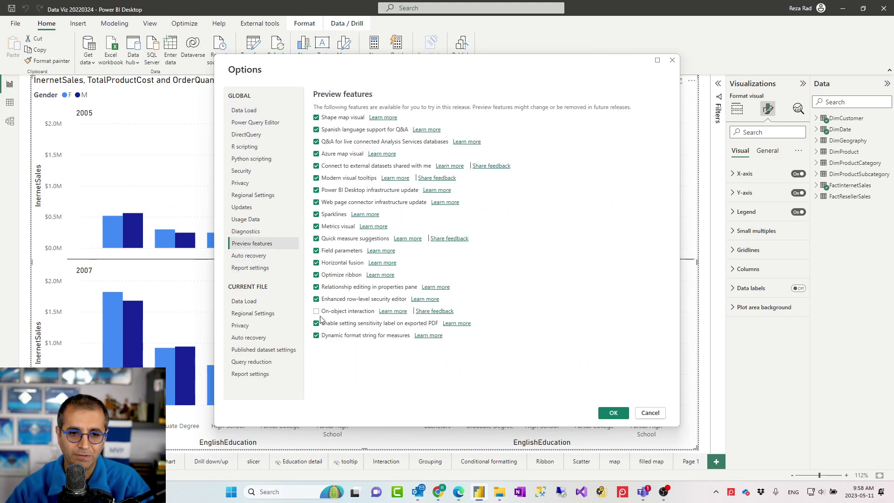
left_click(611, 419)
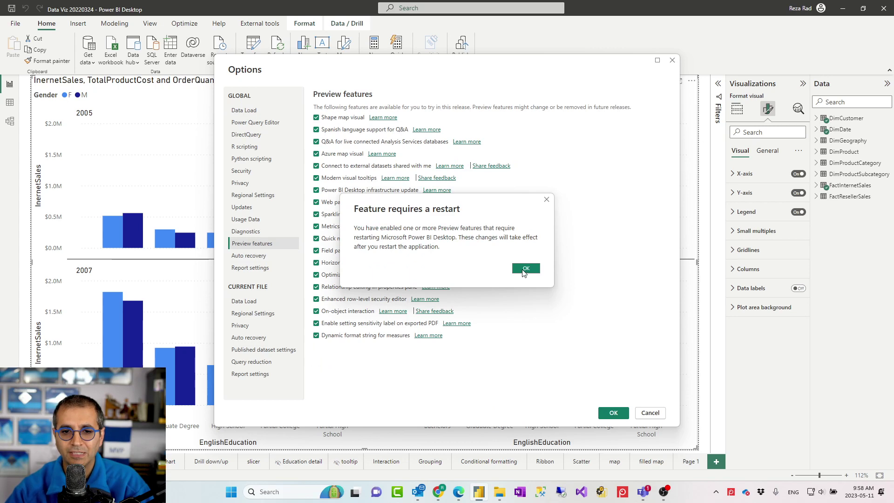
left_click(525, 268)
left_click(884, 9)
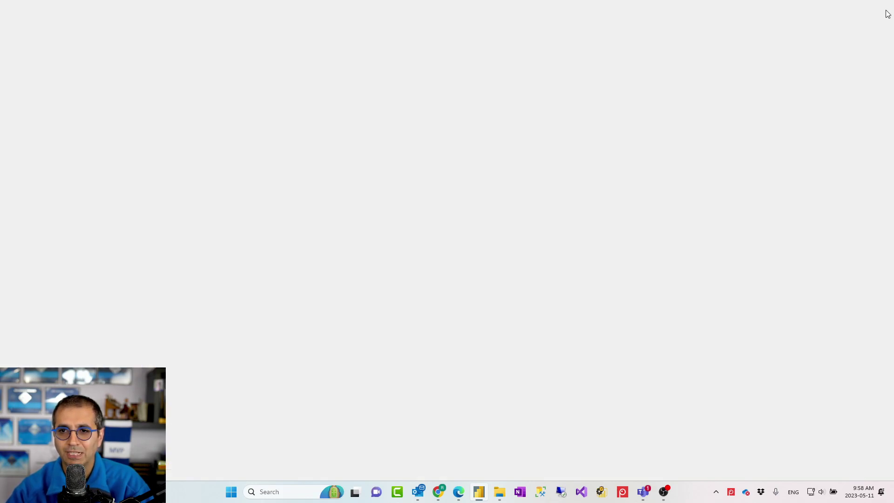
Reopen Data Viz 20220324.pbix from the Power BI Desktop taskbar icon's recent files list
right_click(478, 493)
left_click(463, 256)
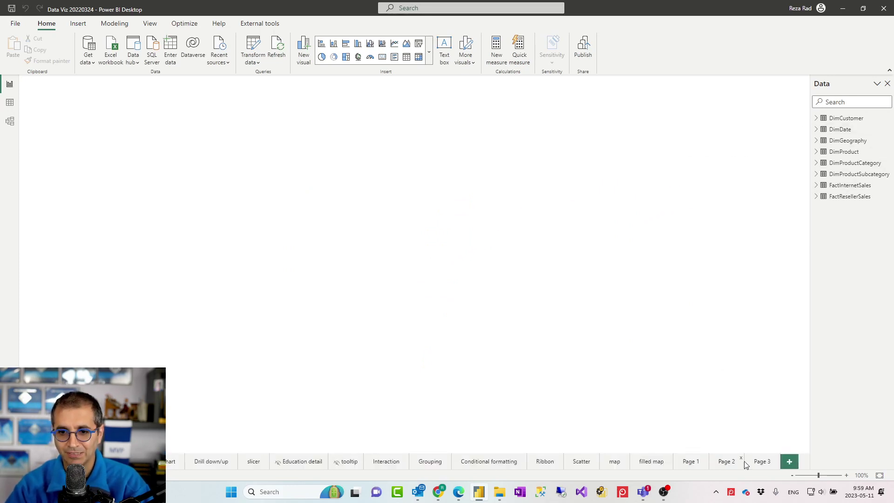
Move through Page 3 and the map page to reach the filled map page
left_click(761, 463)
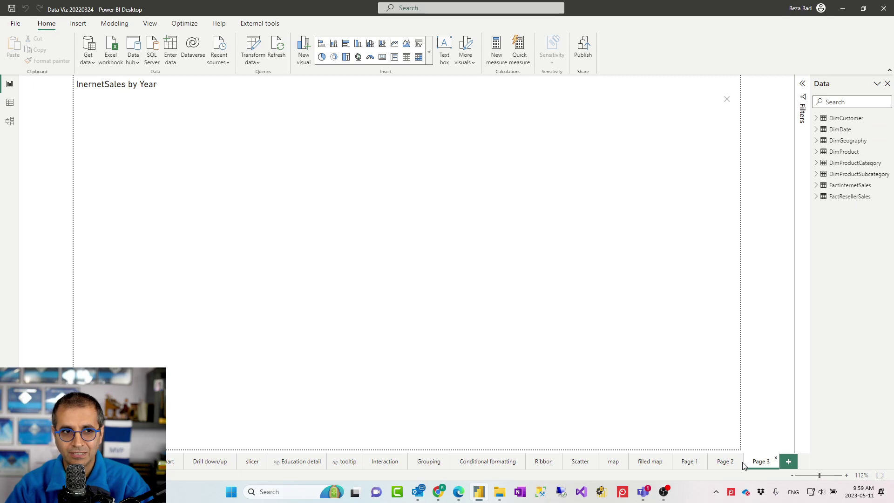
left_click(613, 463)
left_click(647, 466)
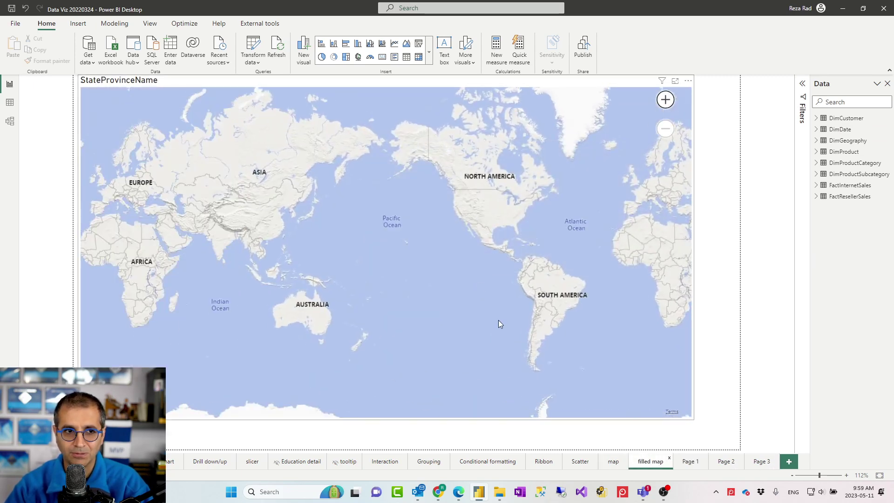
Select the world map visual and bring up its full format settings
left_click(400, 83)
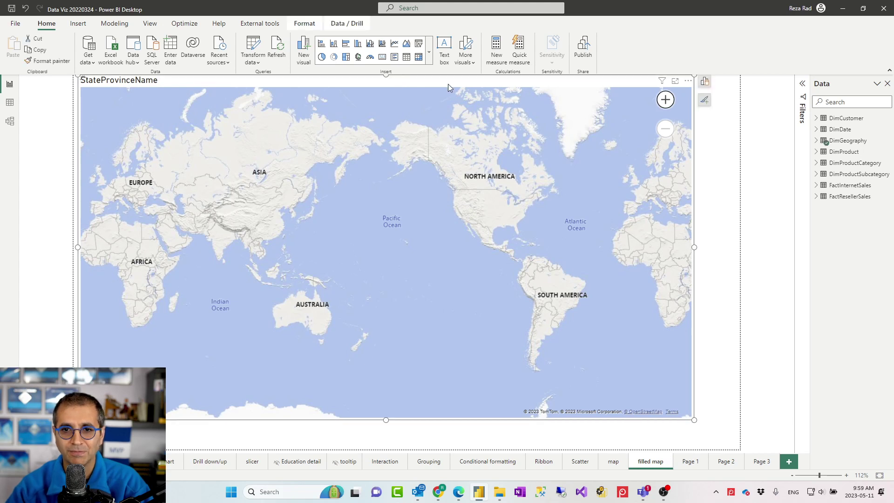
left_click(705, 100)
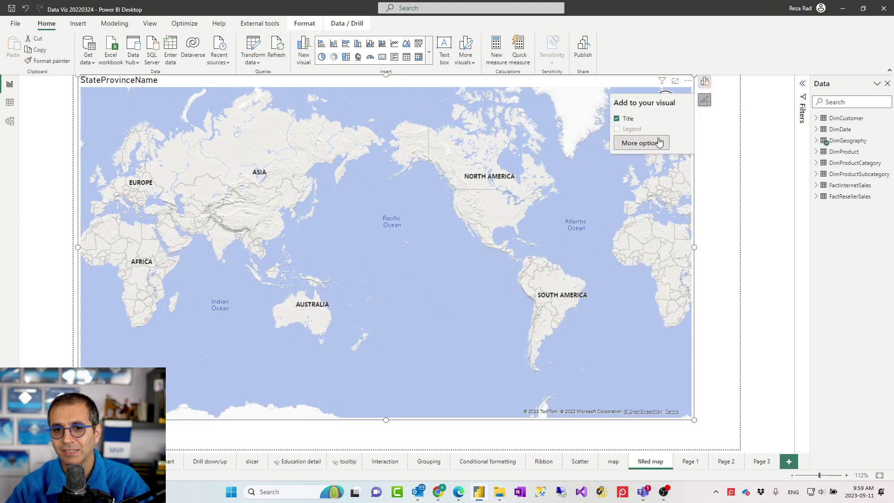
left_click(637, 144)
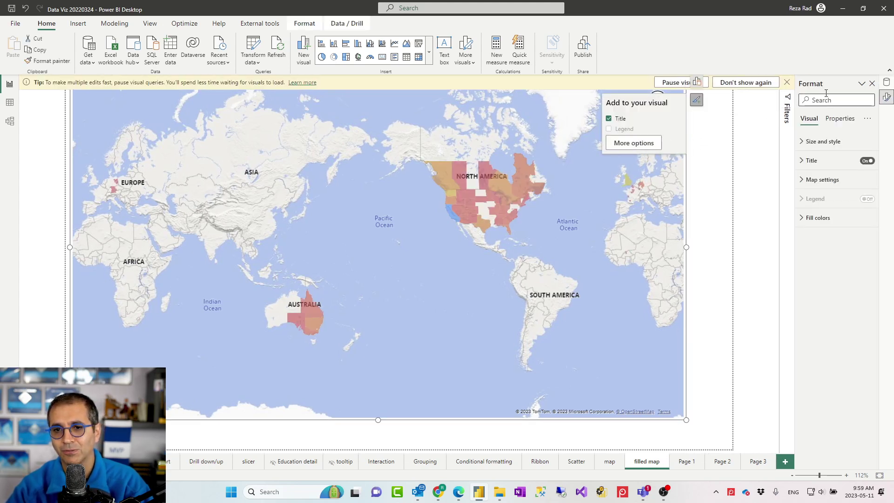